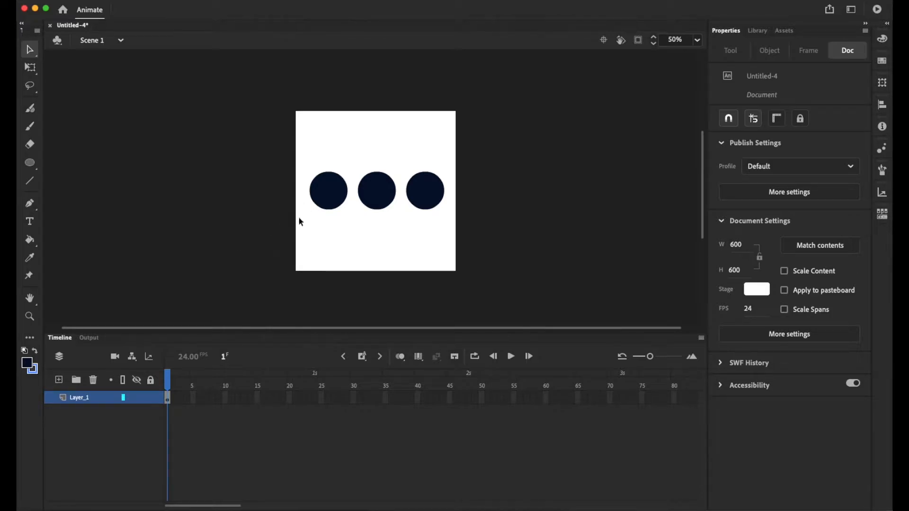
# Give the left circle a linear gradient fill and set its starting colour stop to FF0000.
pyautogui.click(329, 192)
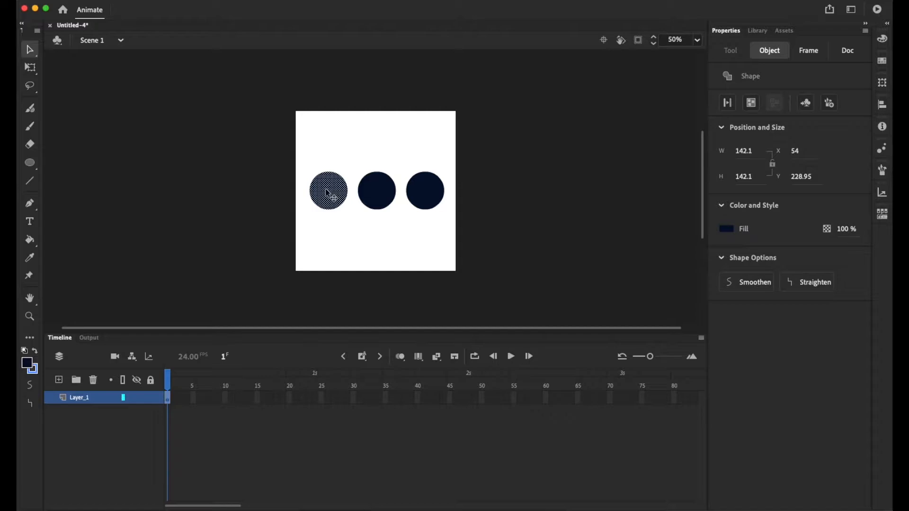
pyautogui.click(884, 43)
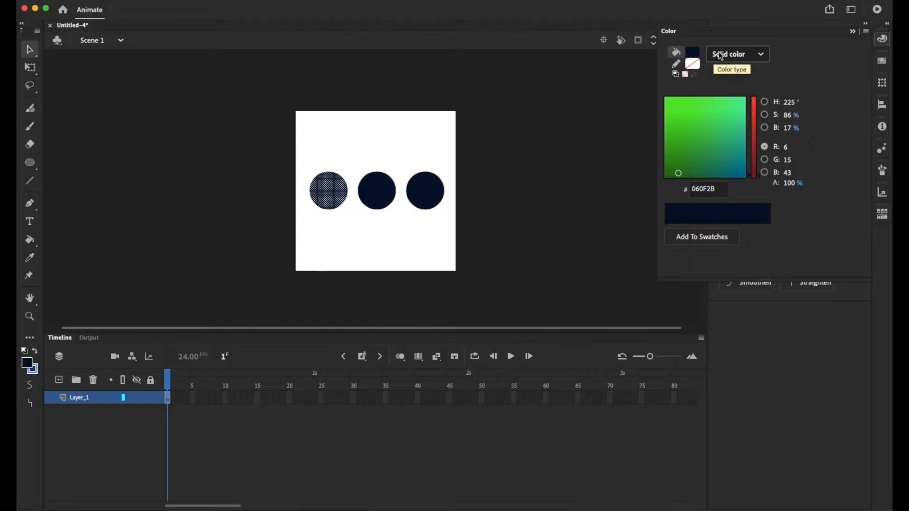
pyautogui.click(742, 62)
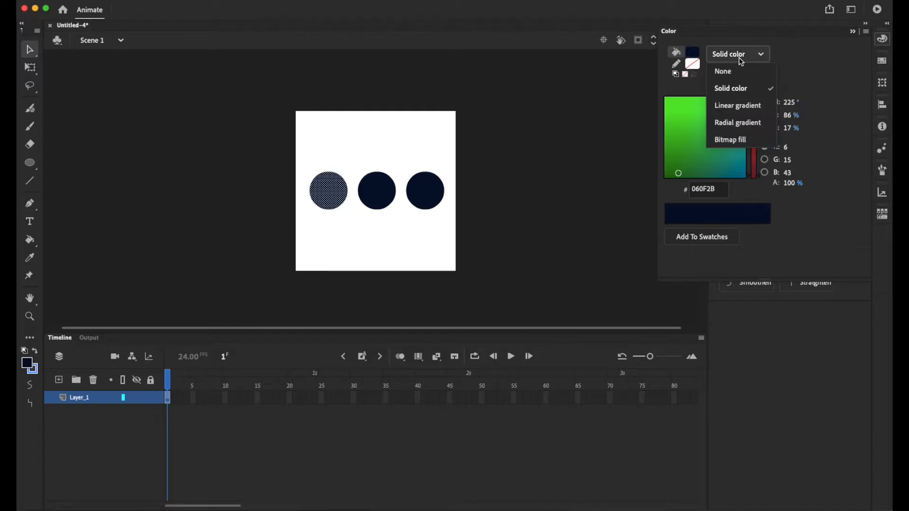
pyautogui.click(739, 114)
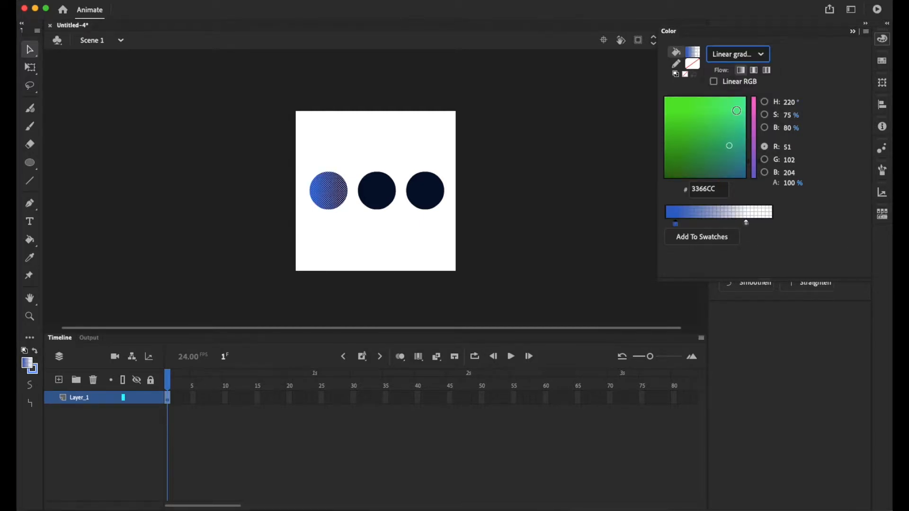
pyautogui.doubleClick(677, 225)
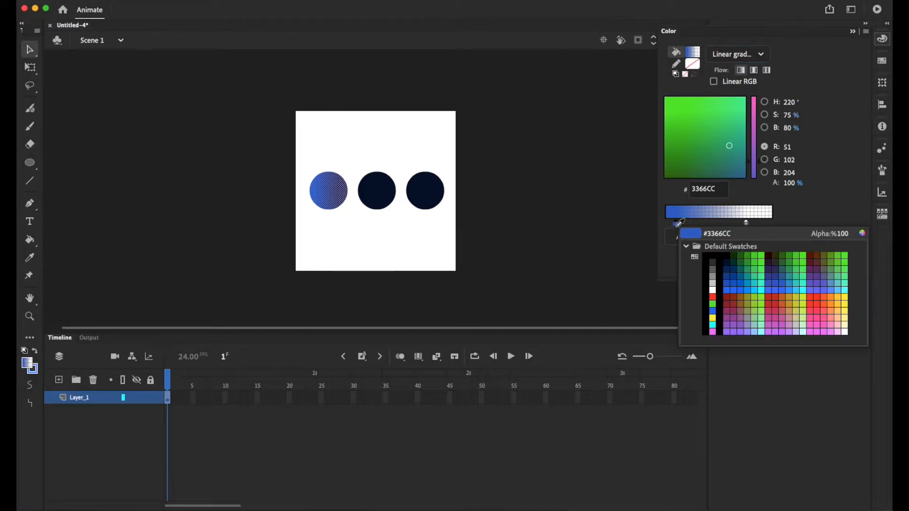
pyautogui.click(823, 296)
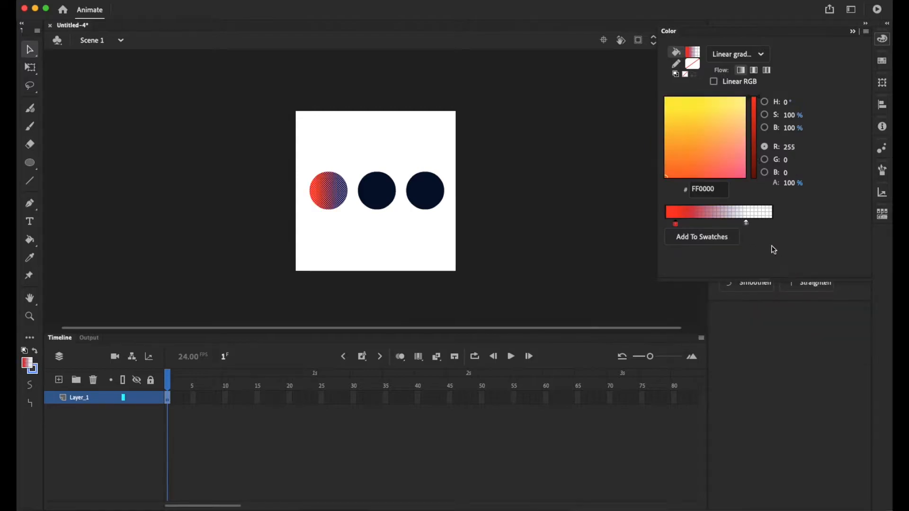
# Set the end stop of the left circle's gradient to 100% alpha and colour it FF00CC.
pyautogui.click(748, 225)
pyautogui.doubleClick(748, 225)
pyautogui.press('Escape')
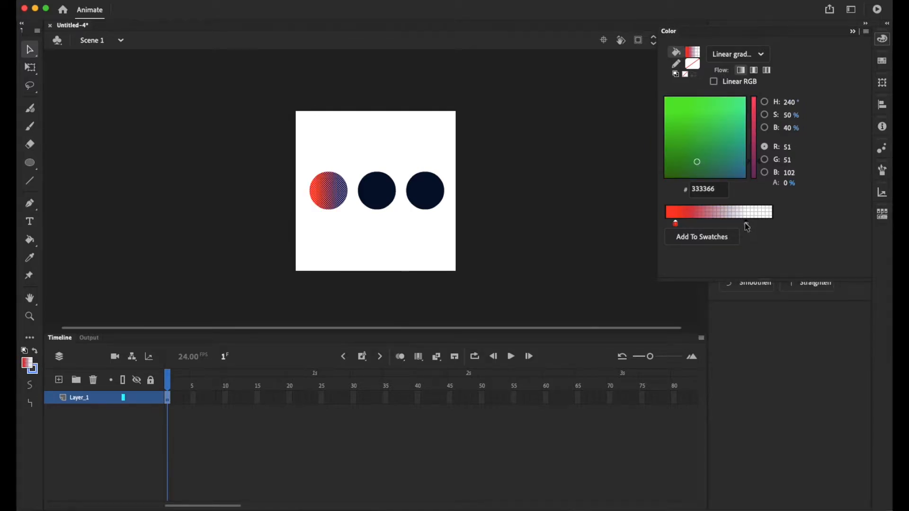
pyautogui.click(785, 183)
pyautogui.write('100')
pyautogui.press('Return')
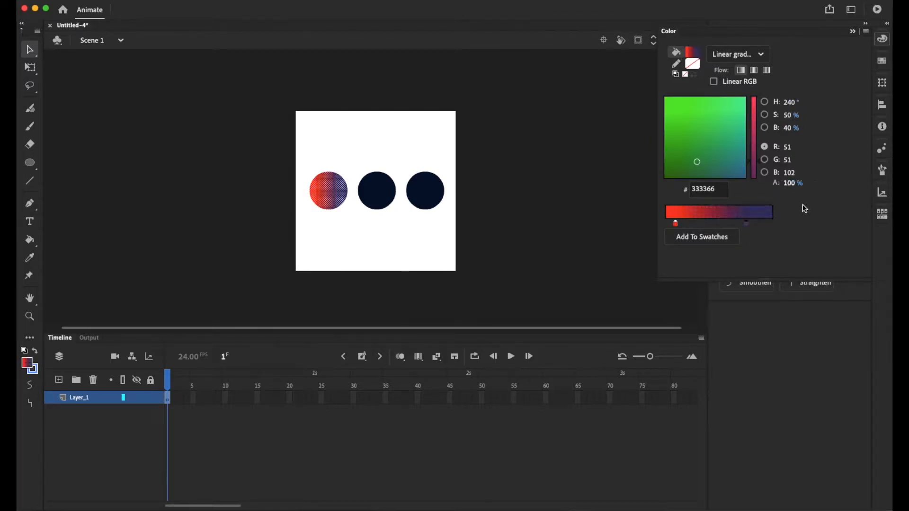
pyautogui.doubleClick(748, 224)
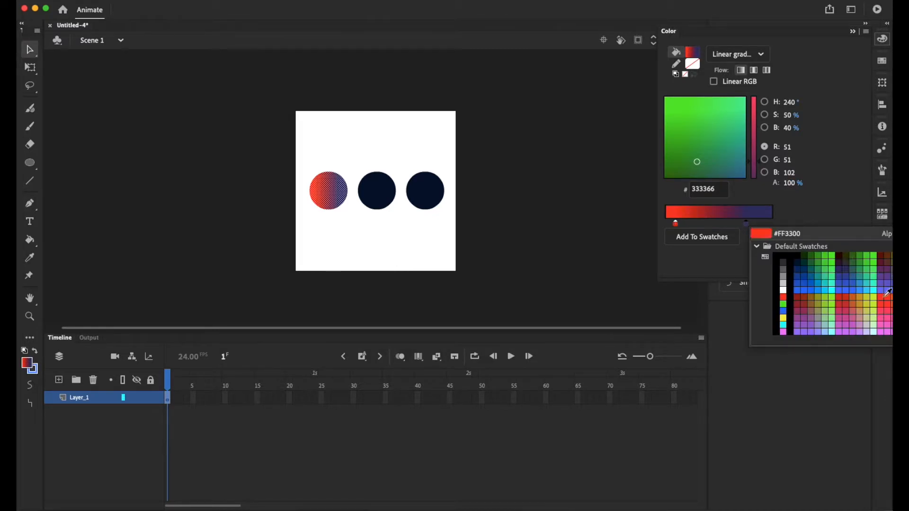
pyautogui.click(886, 324)
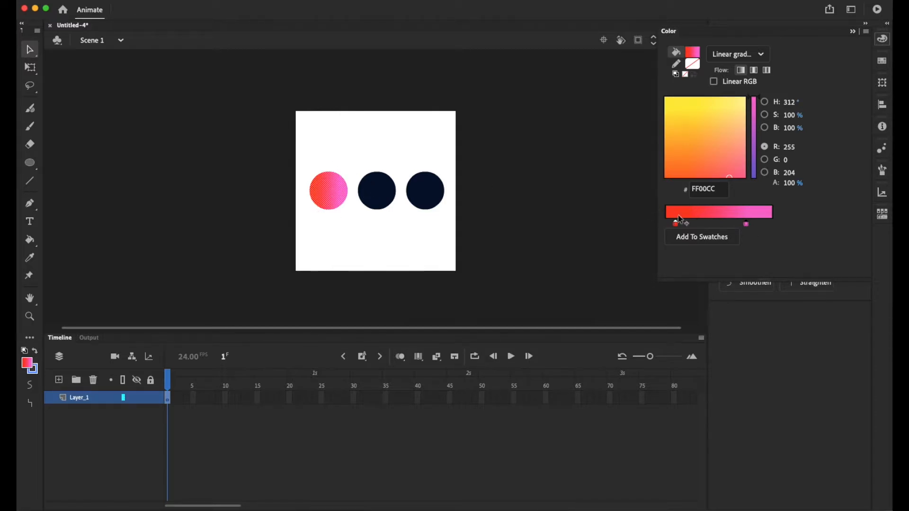
# Add a middle colour stop in CC0000 to the left circle's gradient and remove it again.
pyautogui.click(721, 226)
pyautogui.click(719, 224)
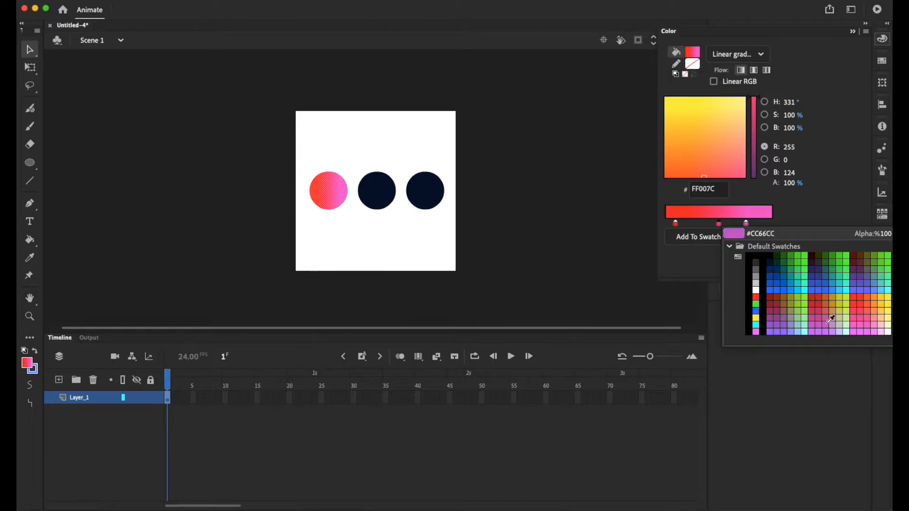
pyautogui.click(813, 298)
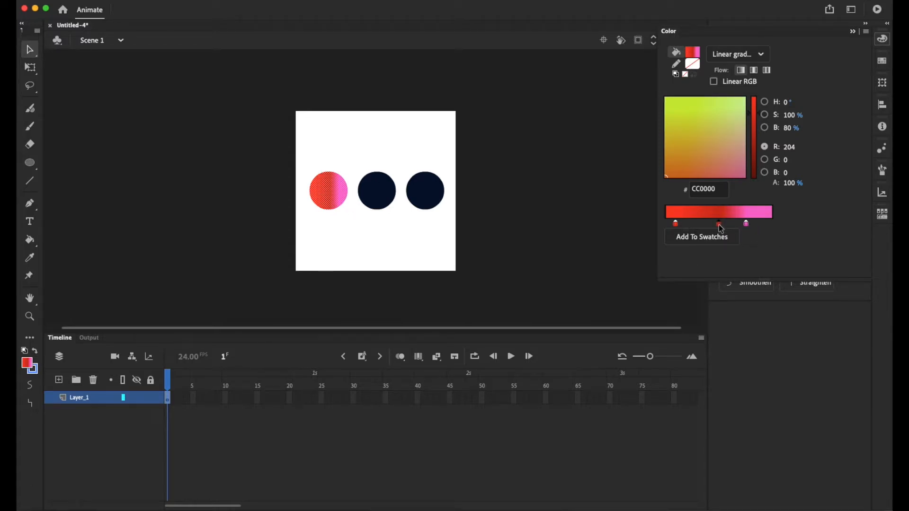
pyautogui.moveTo(720, 225); pyautogui.dragTo(721, 278)
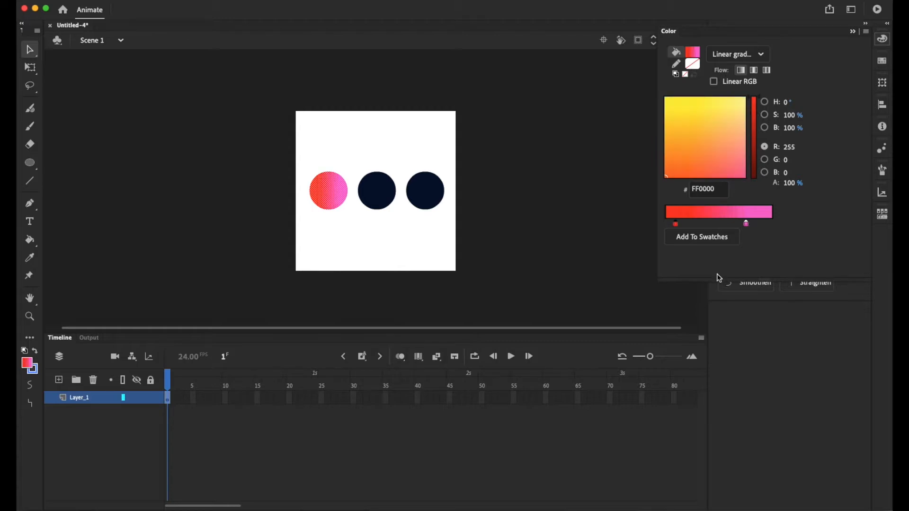
pyautogui.click(367, 236)
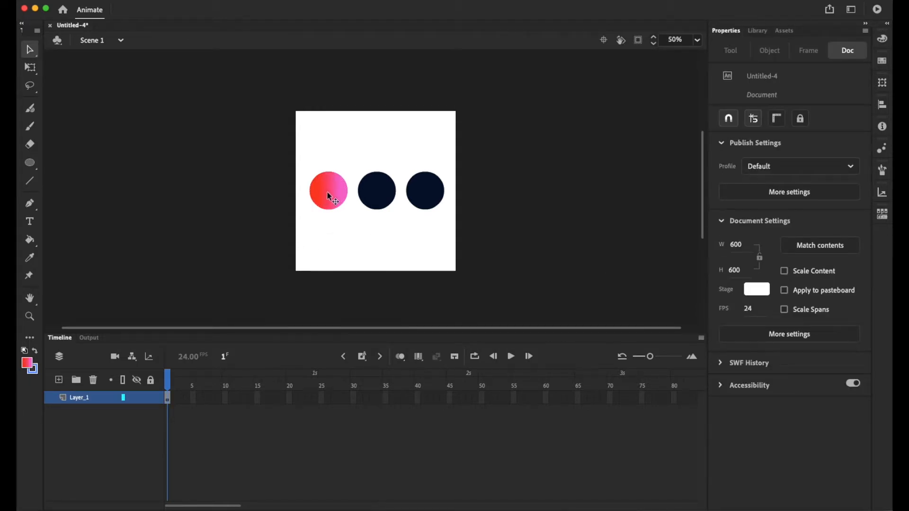
# Change the middle circle's fill from a solid color to a radial gradient.
pyautogui.click(381, 198)
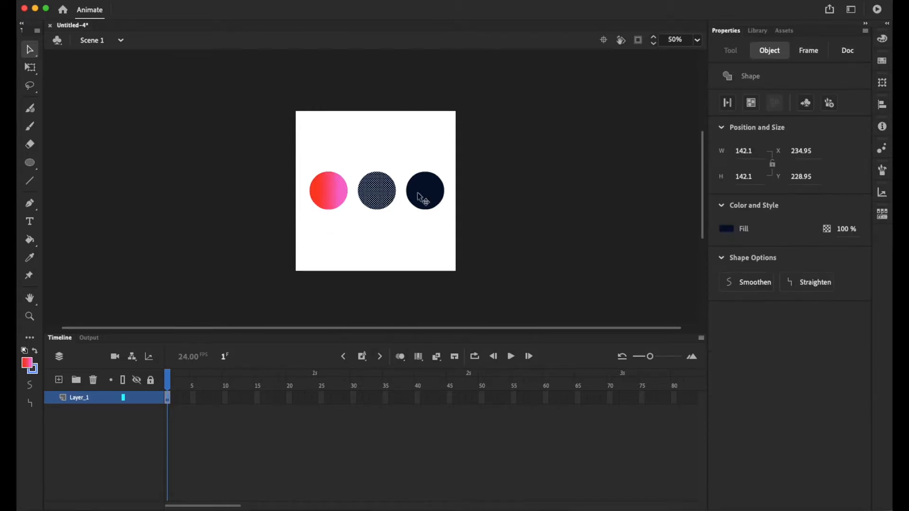
pyautogui.click(883, 38)
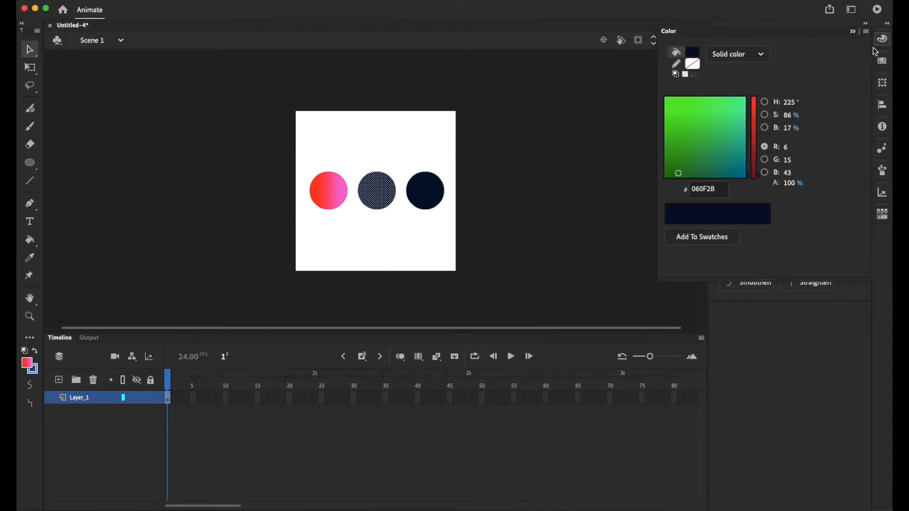
pyautogui.click(758, 56)
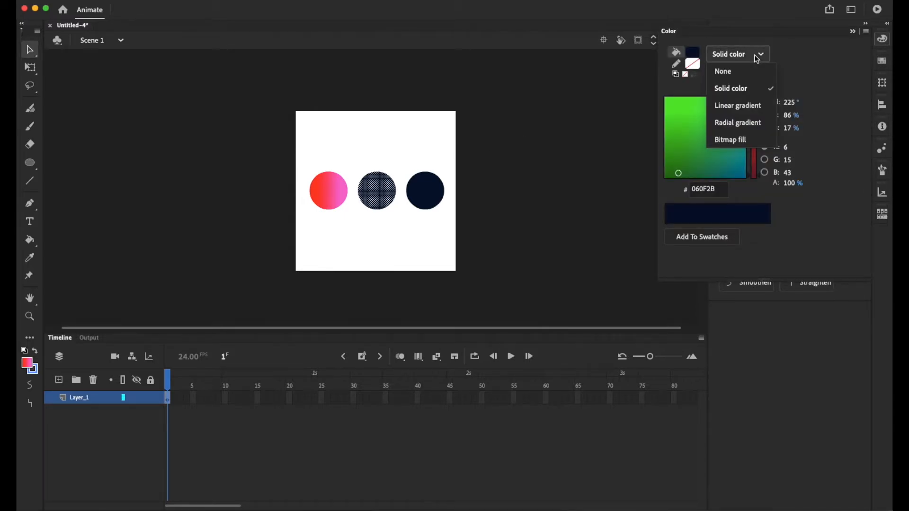
pyautogui.click(753, 124)
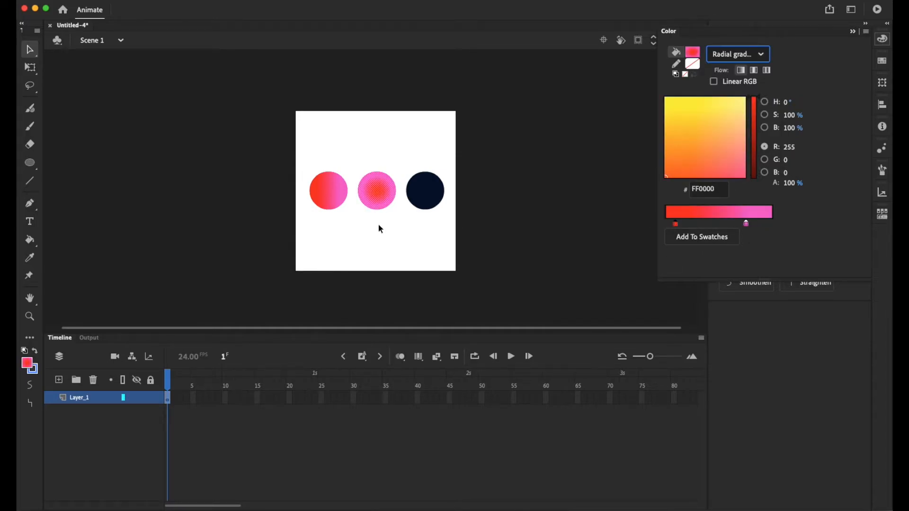
# Color the middle circle's radial gradient 66CCFF at the centre and 330099 outside, and shift the outer stop to almost the end of the ramp.
pyautogui.press('super+equal')
pyautogui.press('super+equal')
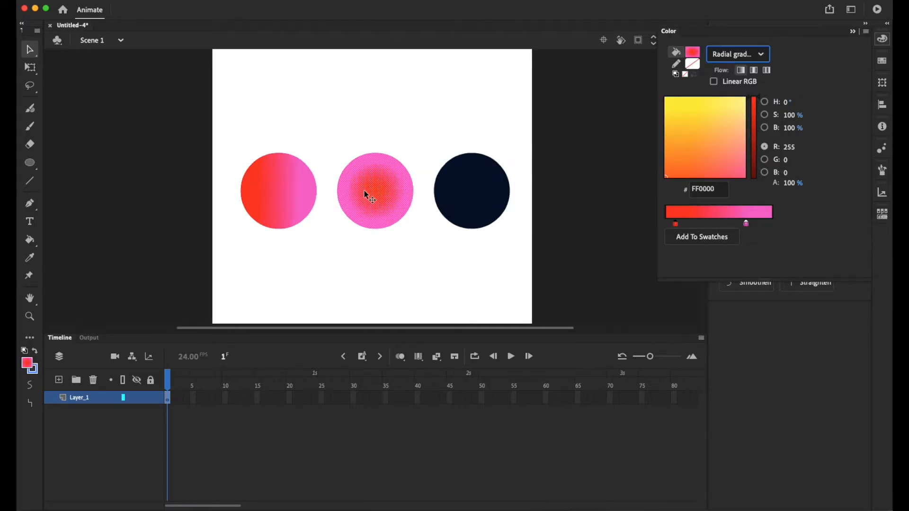
pyautogui.doubleClick(747, 223)
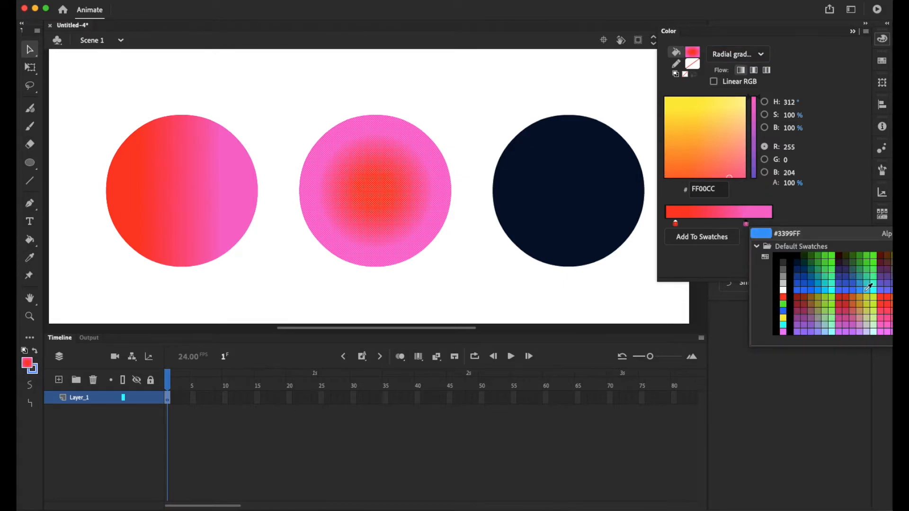
pyautogui.click(840, 276)
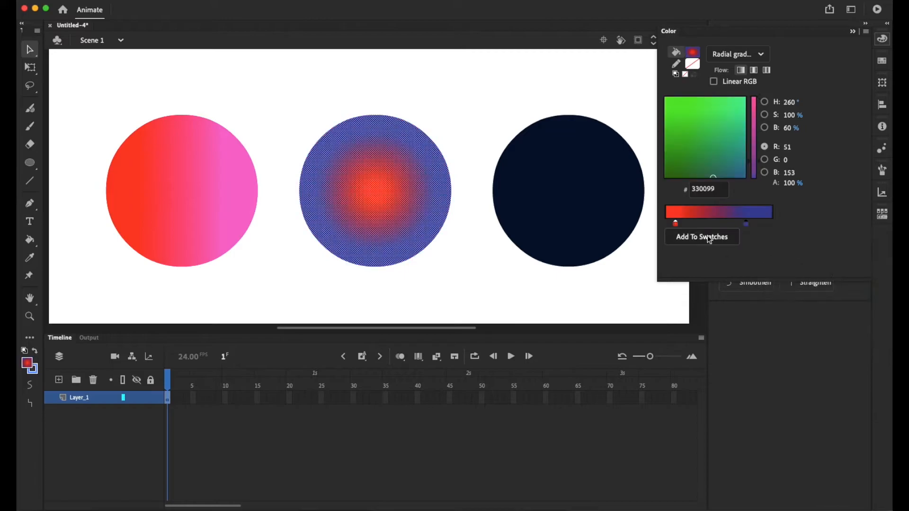
pyautogui.doubleClick(676, 224)
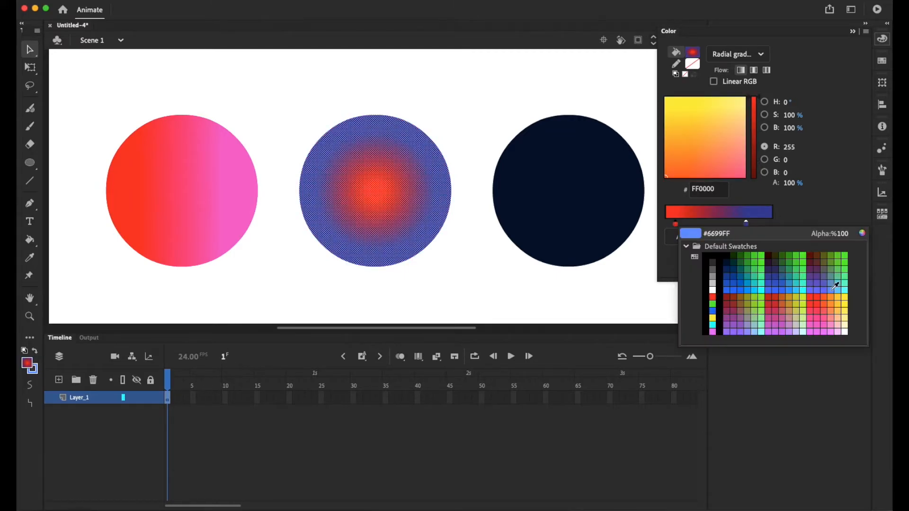
pyautogui.click(842, 288)
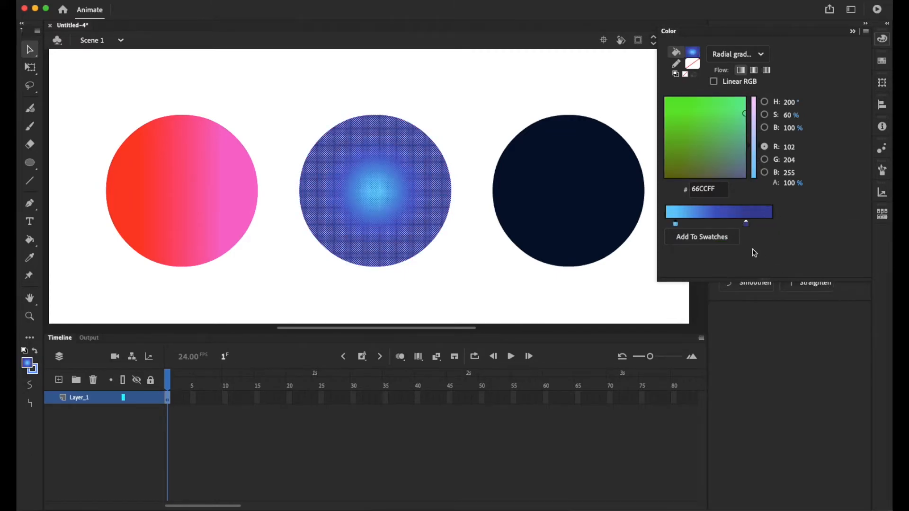
pyautogui.moveTo(746, 224); pyautogui.dragTo(768, 224)
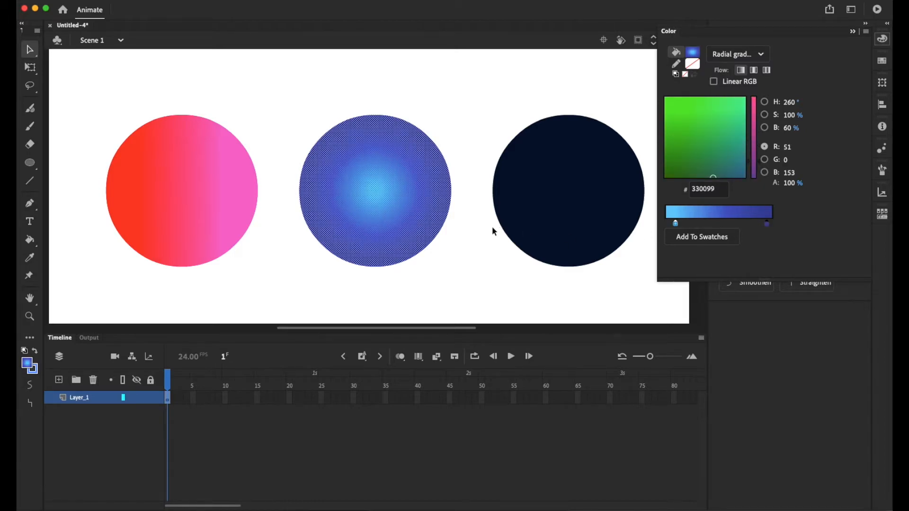
# Give the right circle a linear gradient fill and set its starting colour stop to 66CC66.
pyautogui.click(593, 233)
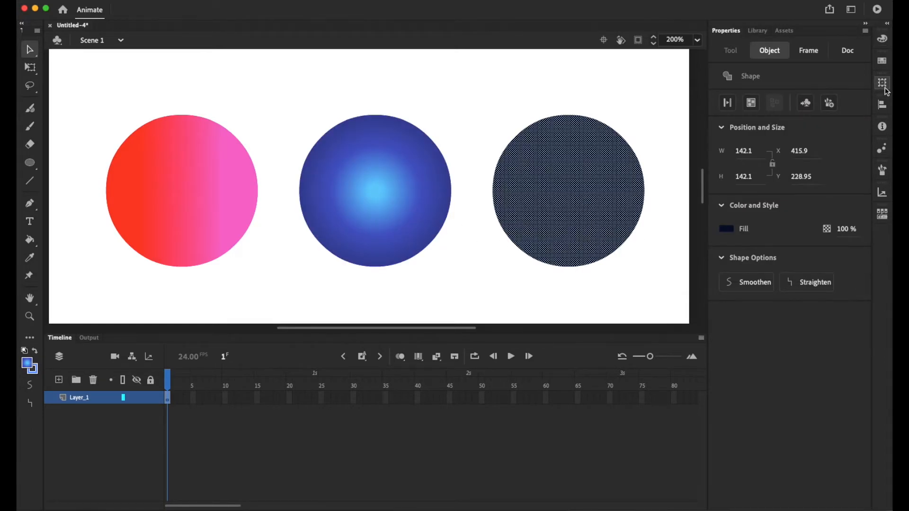
pyautogui.click(883, 40)
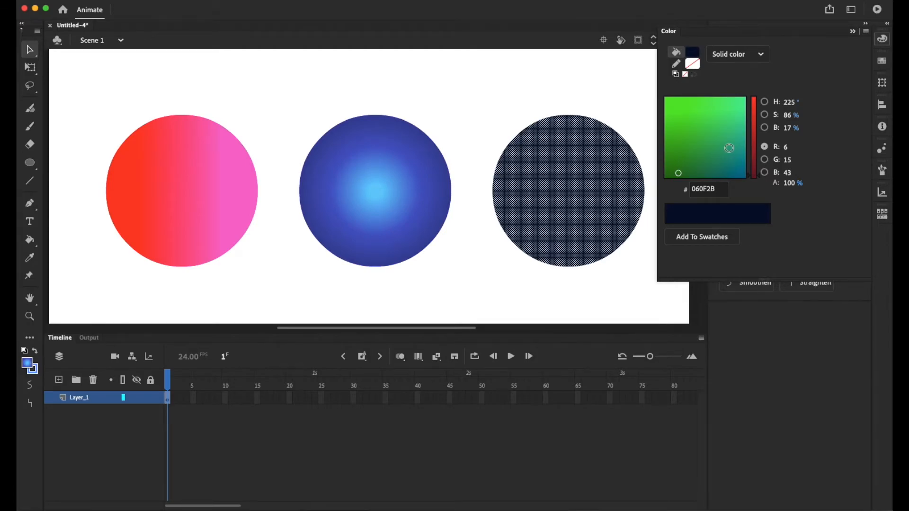
pyautogui.click(730, 59)
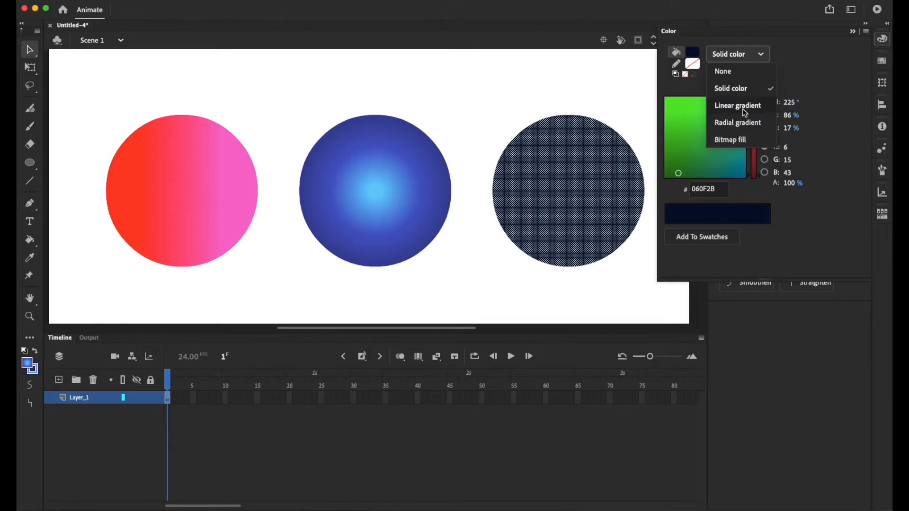
pyautogui.click(738, 106)
pyautogui.doubleClick(676, 224)
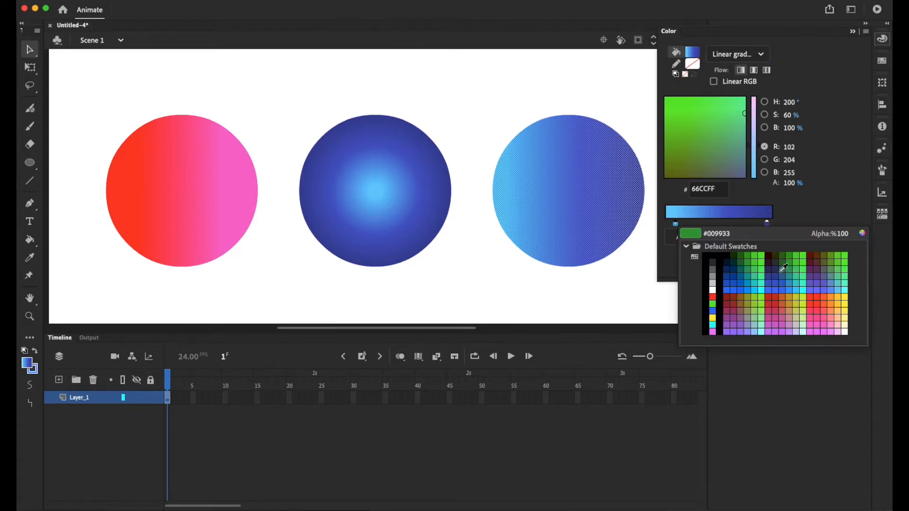
pyautogui.click(843, 266)
# Set the end stop of the right circle's gradient to the custom light green 85F59C and deselect the circle.
pyautogui.doubleClick(768, 223)
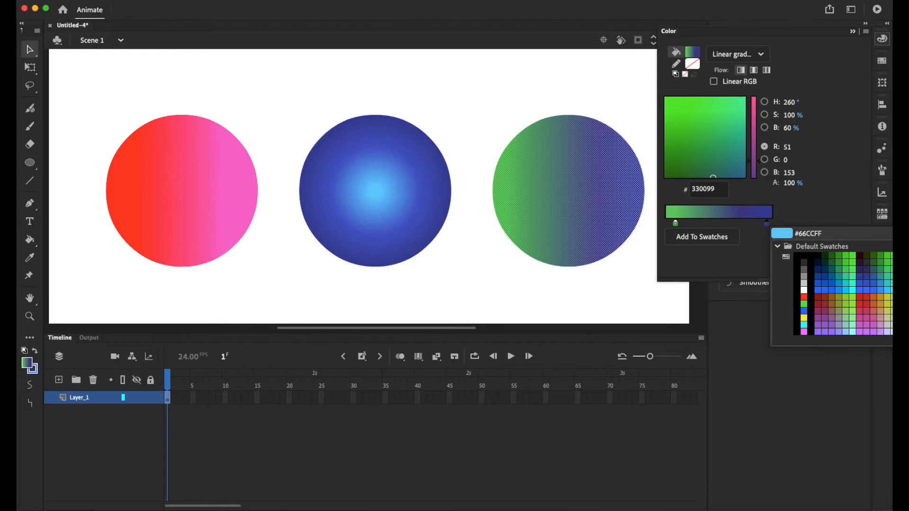
pyautogui.click(882, 233)
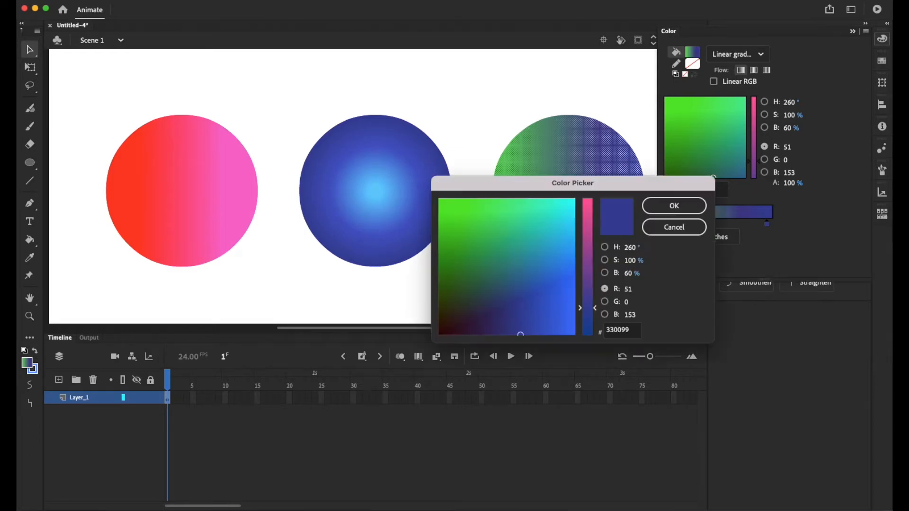
pyautogui.moveTo(566, 208)
pyautogui.mouseDown()
pyautogui.moveTo(477, 217)
pyautogui.moveTo(487, 229)
pyautogui.moveTo(497, 214)
pyautogui.mouseUp()
pyautogui.moveTo(584, 294); pyautogui.dragTo(587, 264)
pyautogui.moveTo(522, 226); pyautogui.dragTo(522, 204)
pyautogui.click(649, 210)
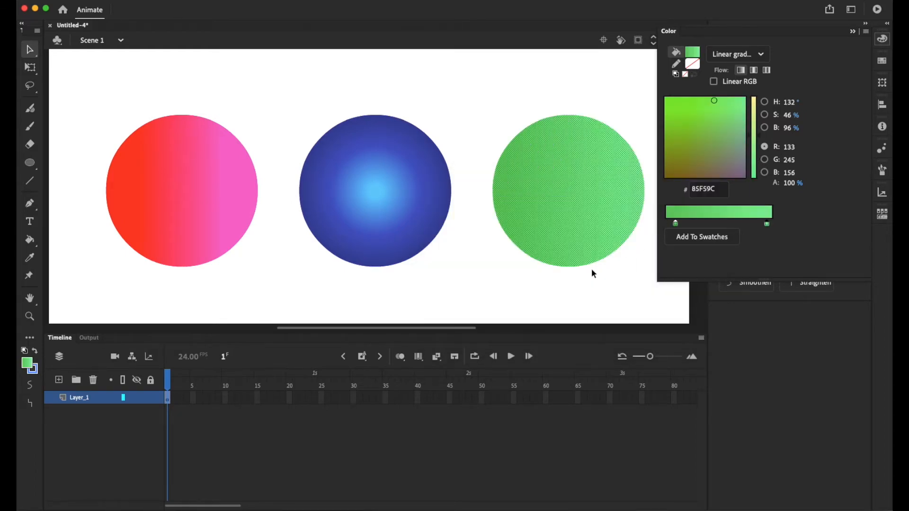
pyautogui.click(578, 299)
pyautogui.click(579, 299)
# Set the alpha of the right circle's light green end stop to 0% so the gradient fades to transparent.
pyautogui.click(598, 242)
pyautogui.click(883, 38)
pyautogui.click(768, 225)
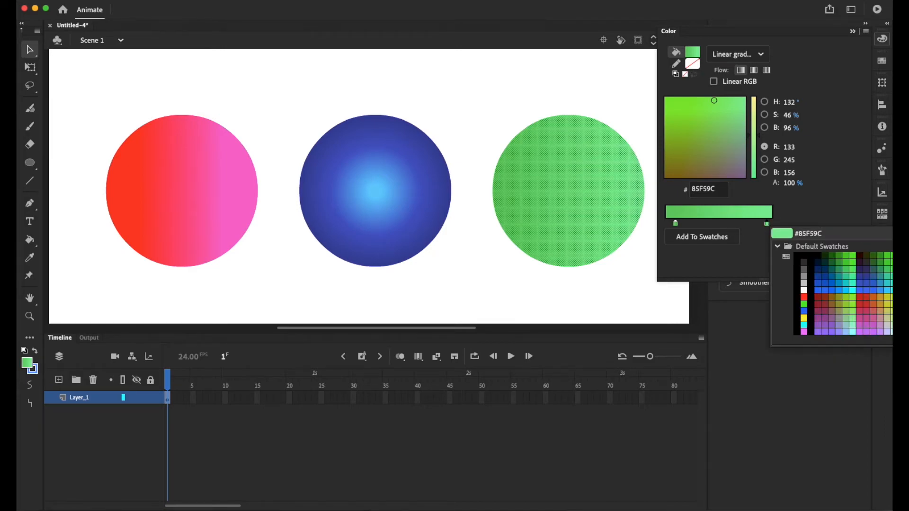
pyautogui.moveTo(907, 234); pyautogui.dragTo(895, 234)
pyautogui.click(831, 207)
pyautogui.moveTo(788, 183); pyautogui.dragTo(727, 185)
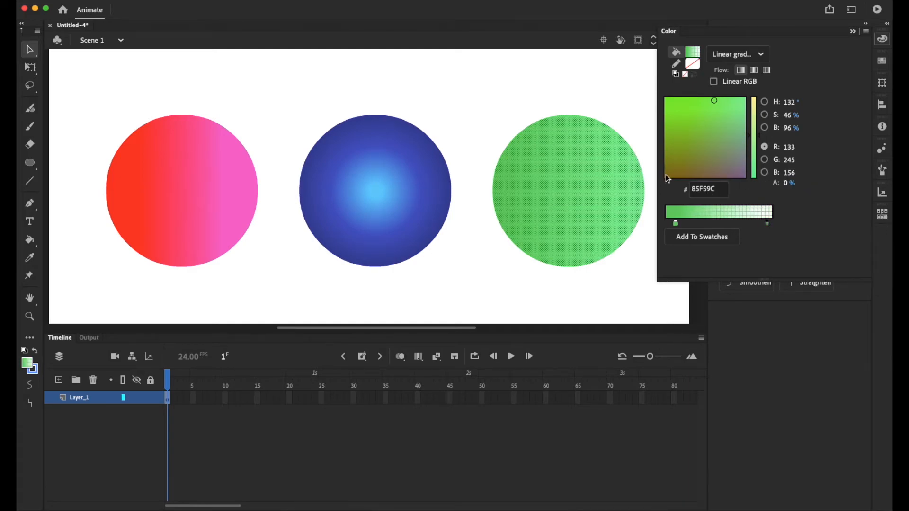
pyautogui.click(607, 99)
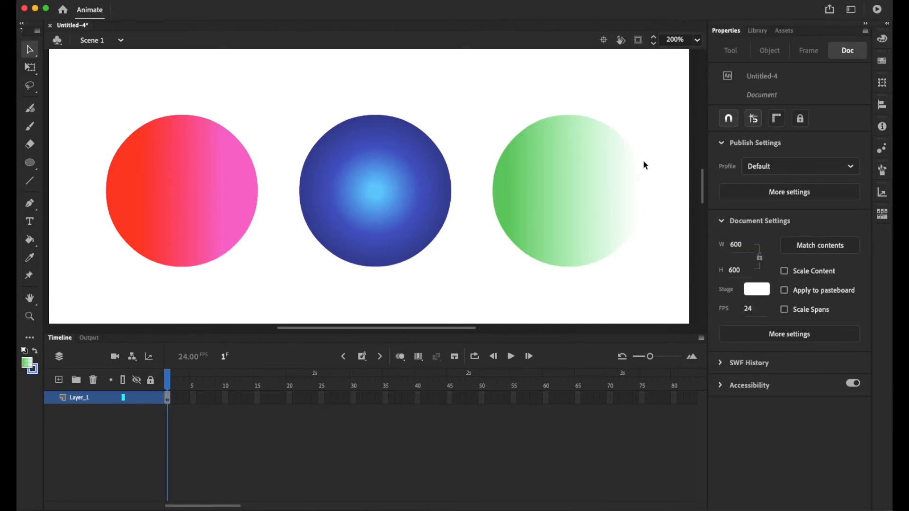
# Set the alpha of the right circle's light green end stop to 50% and deselect the circle.
pyautogui.click(627, 186)
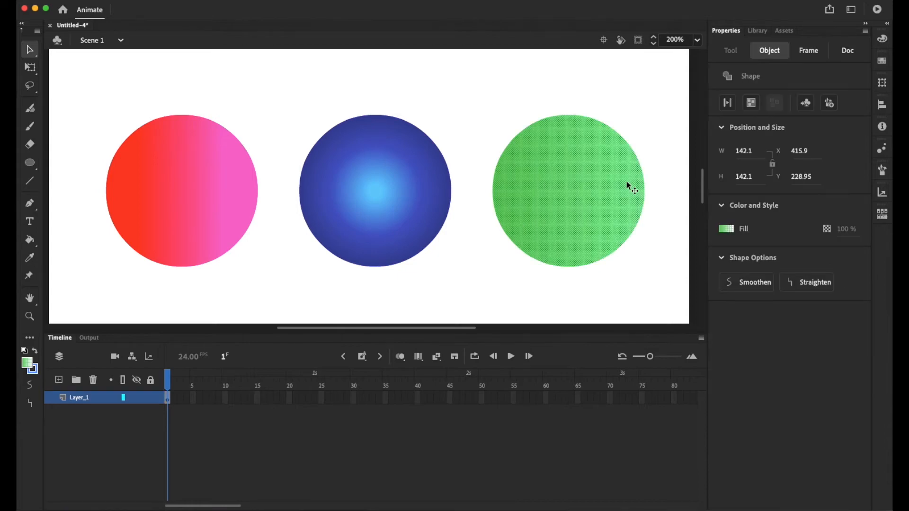
pyautogui.click(882, 39)
pyautogui.click(786, 185)
pyautogui.write('5')
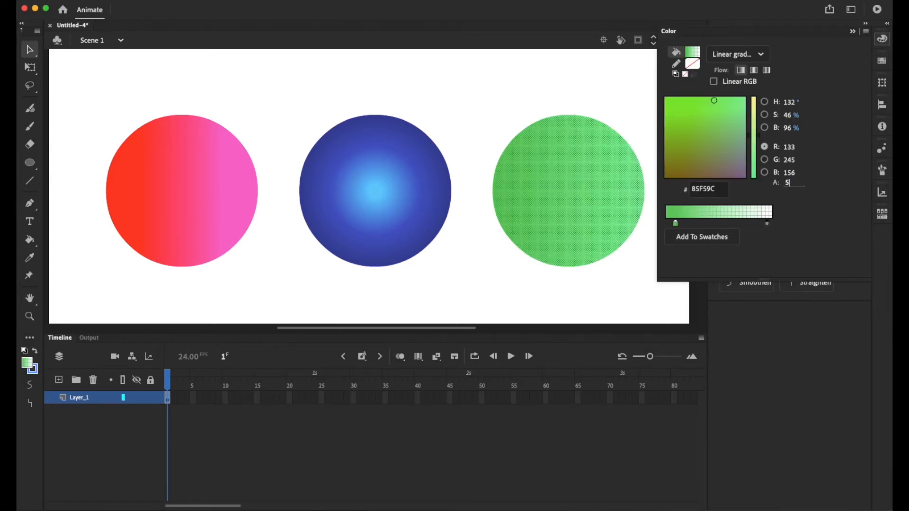
pyautogui.write('0')
pyautogui.press('Return')
pyautogui.click(634, 112)
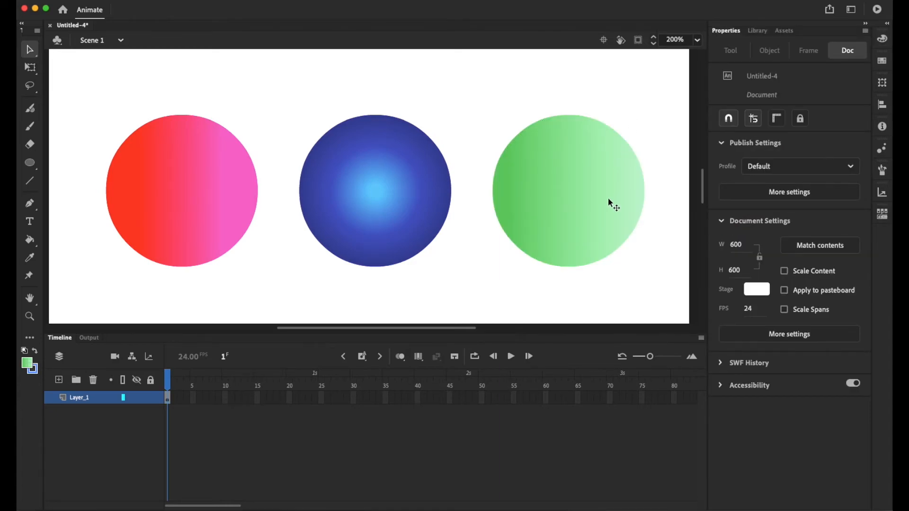
# Use the Gradient Transform Tool to tilt the left circle's linear gradient diagonally and shift its centre towards the circle's upper left.
pyautogui.press('super+minus')
pyautogui.press('super+minus')
pyautogui.press('super+equal')
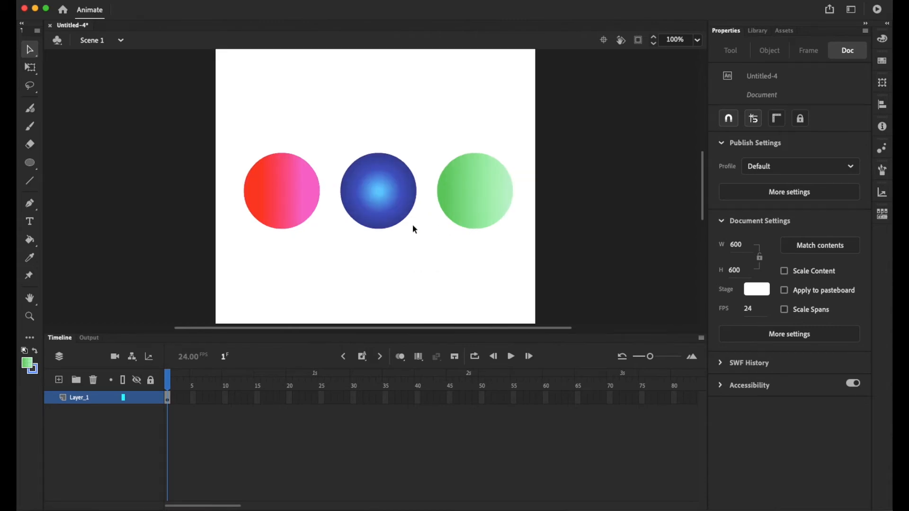
pyautogui.click(291, 201)
pyautogui.click(30, 70)
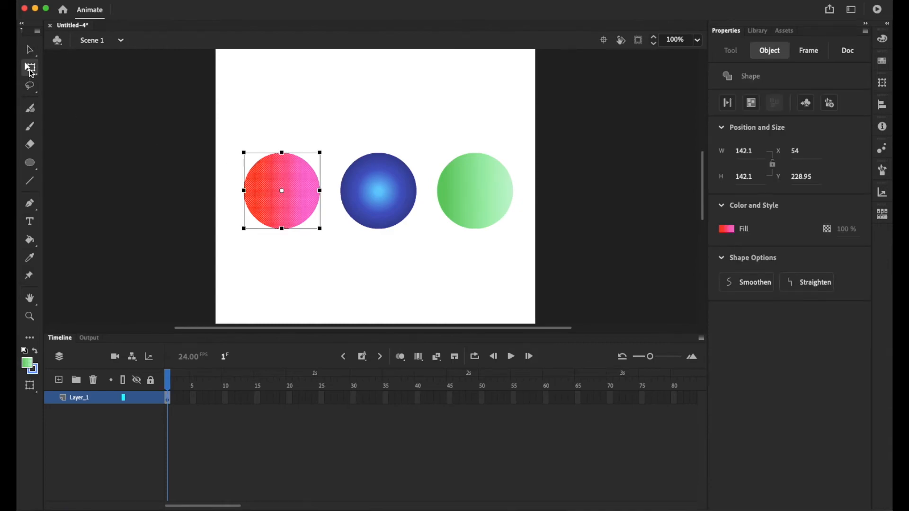
pyautogui.click(31, 71)
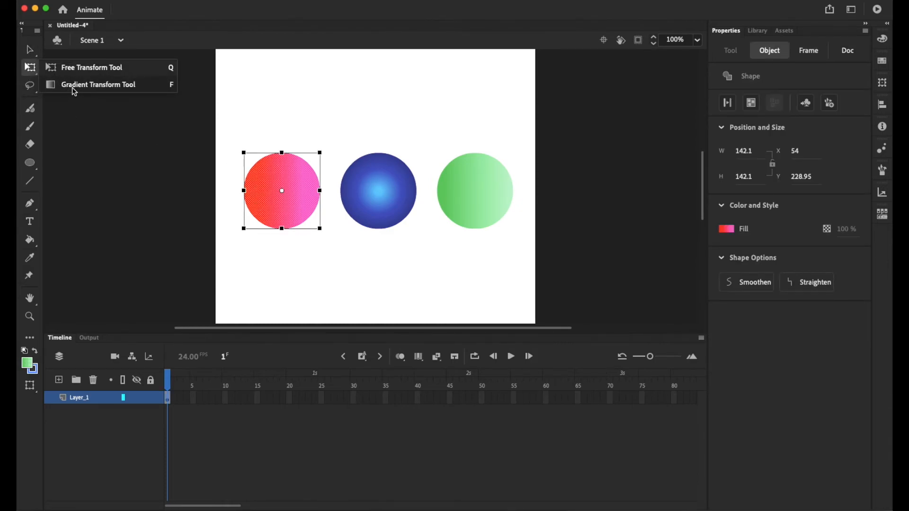
pyautogui.click(108, 85)
pyautogui.moveTo(321, 190)
pyautogui.mouseDown()
pyautogui.moveTo(370, 190)
pyautogui.moveTo(318, 193)
pyautogui.mouseUp()
pyautogui.moveTo(320, 154); pyautogui.dragTo(272, 175)
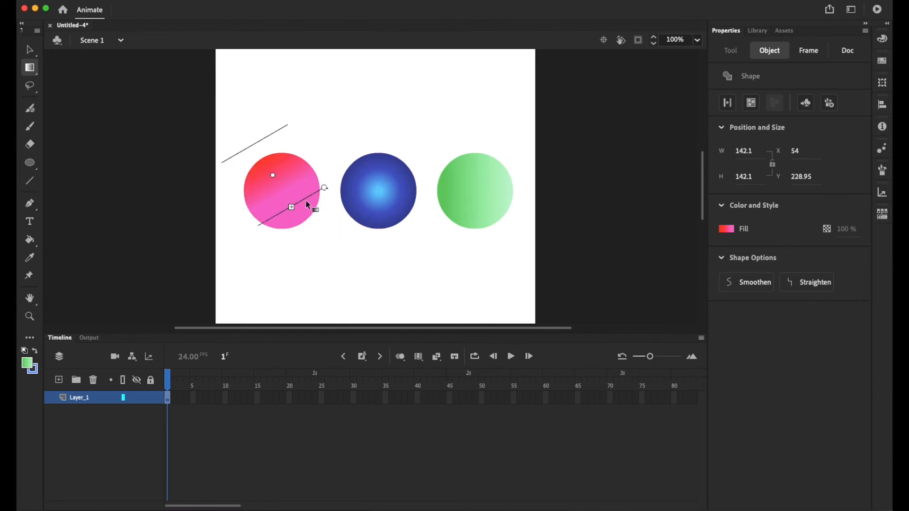
pyautogui.moveTo(325, 188); pyautogui.dragTo(287, 189)
# Reshape the middle circle's radial gradient into a tilted ellipse and move its centre towards the circle's upper right.
pyautogui.click(378, 185)
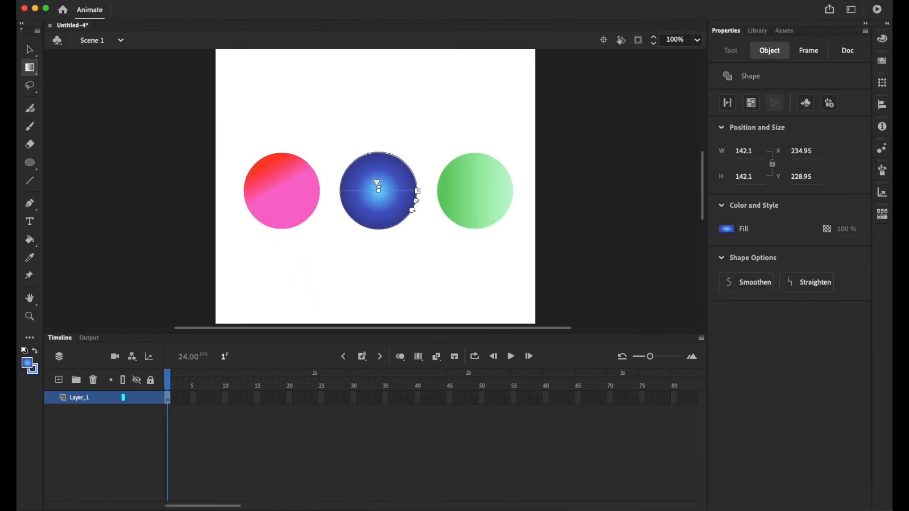
pyautogui.moveTo(418, 191); pyautogui.dragTo(401, 266)
pyautogui.moveTo(379, 191); pyautogui.dragTo(398, 178)
# Widen the right circle's linear gradient slightly beyond the circle's edges and deselect it.
pyautogui.click(459, 200)
pyautogui.moveTo(514, 191)
pyautogui.mouseDown()
pyautogui.moveTo(581, 193)
pyautogui.moveTo(517, 191)
pyautogui.mouseUp()
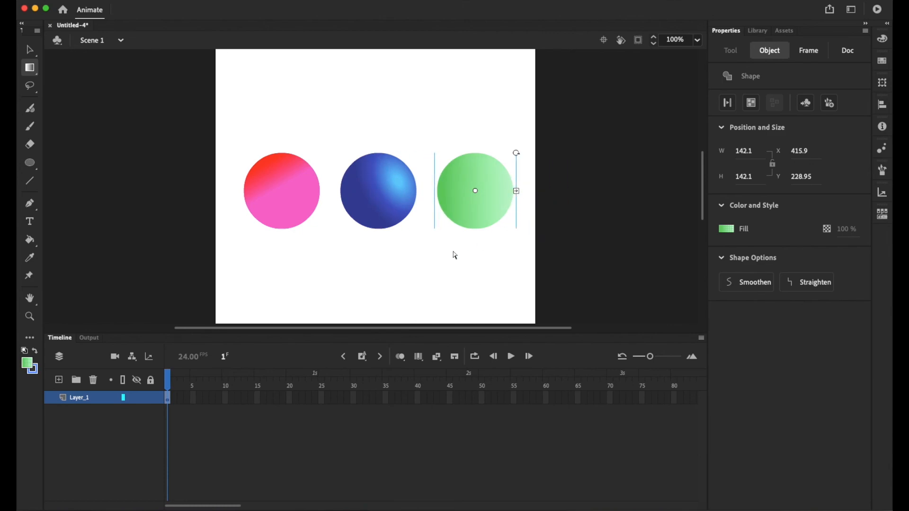
pyautogui.click(467, 251)
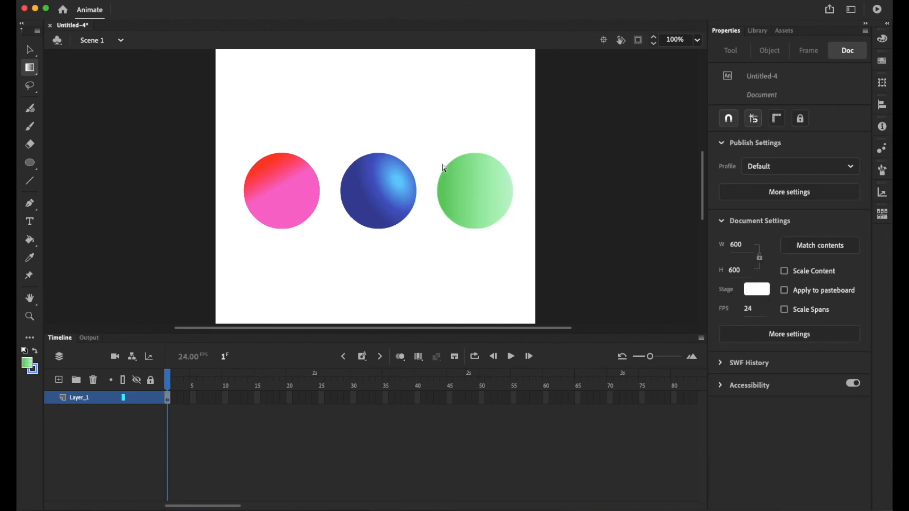